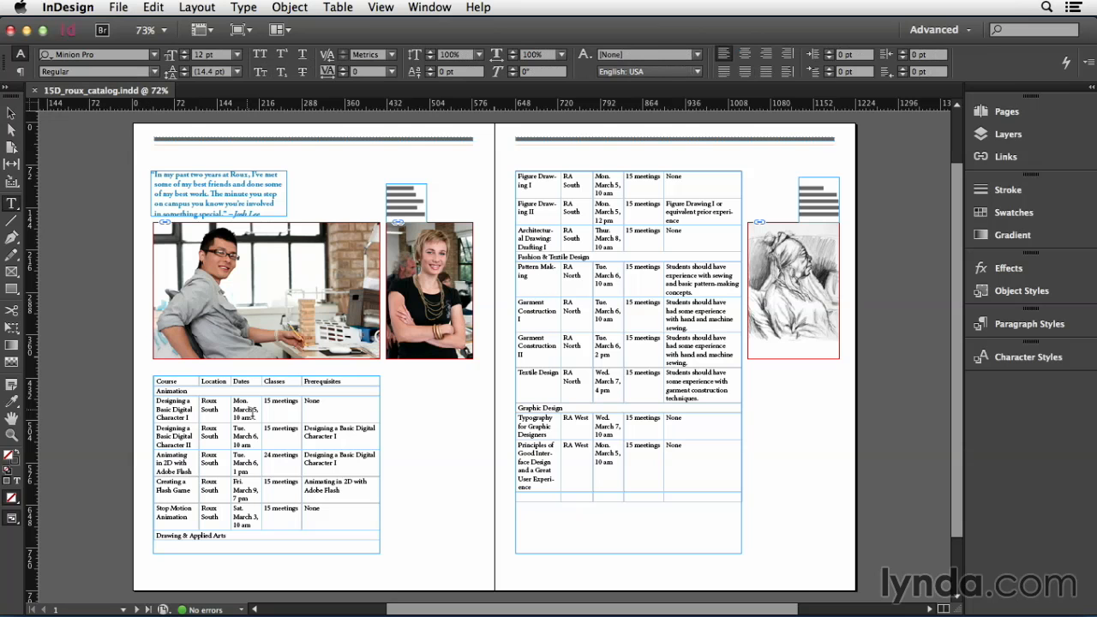
Remove the course table's outer border by setting its border color to None in the table setup
left_click(339, 7)
mouse_move(364, 83)
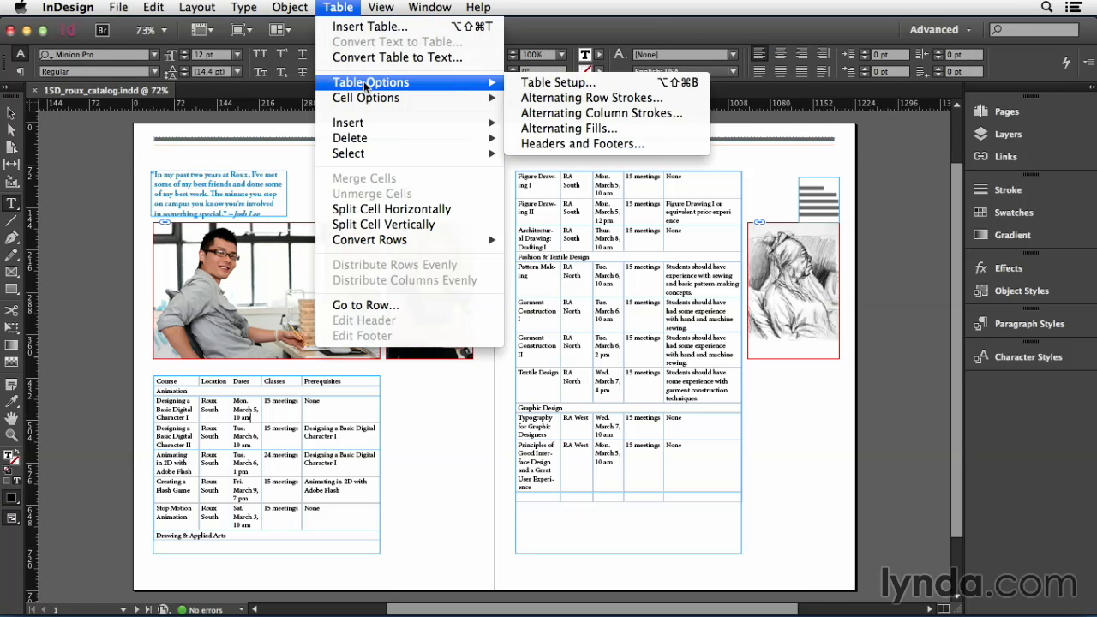
left_click(542, 84)
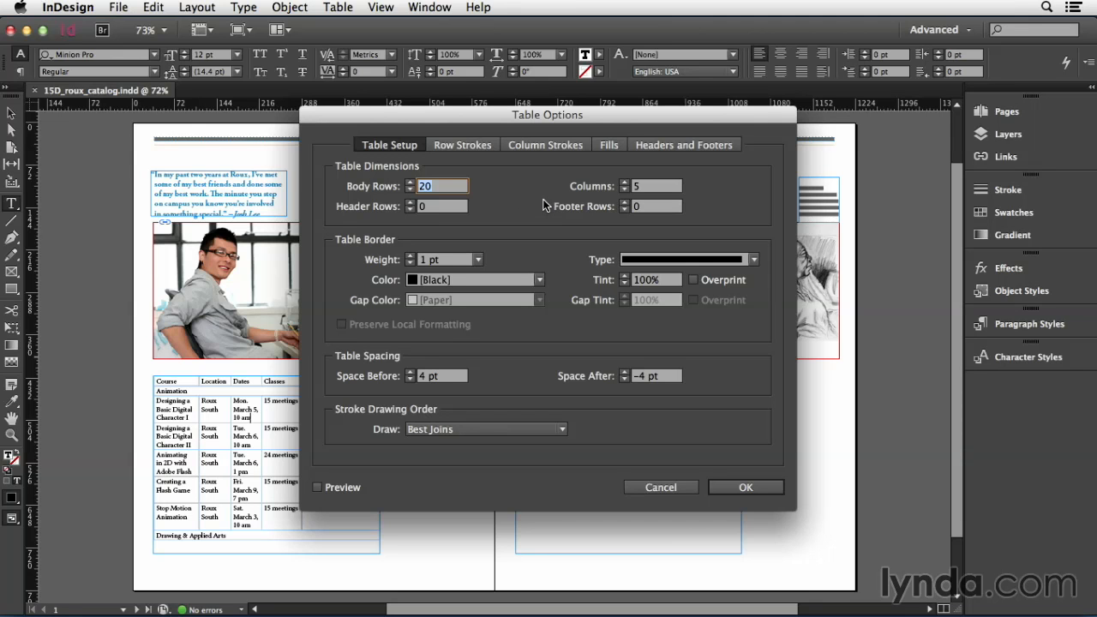
left_click(495, 278)
left_click(489, 299)
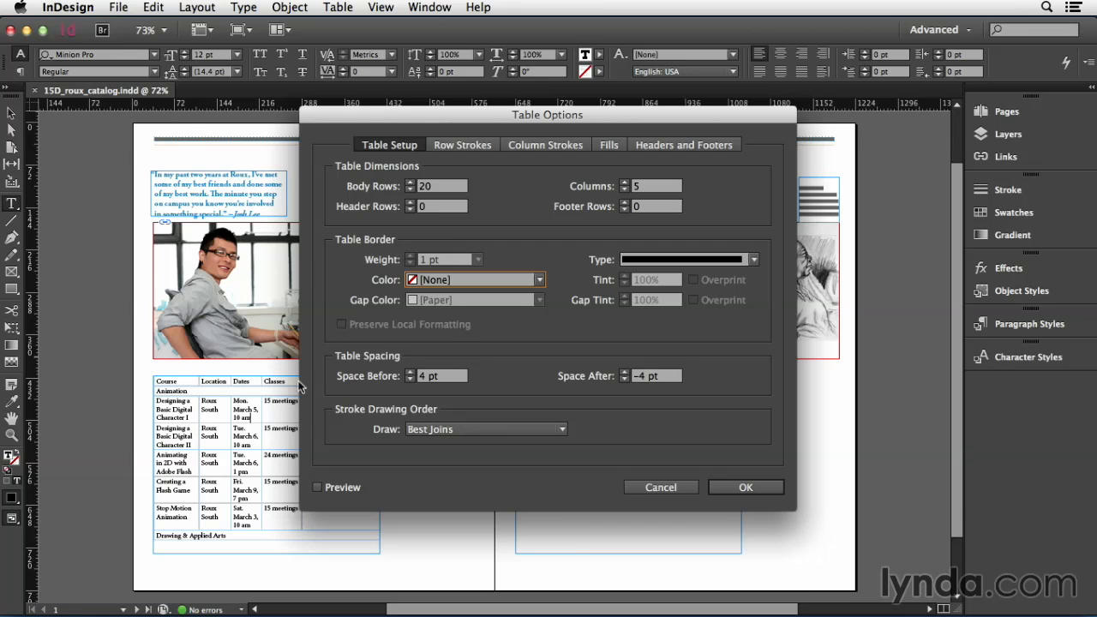
Set the table spacing to 10 pt before and 10 pt after
left_click_drag(444, 374, 415, 373)
type("1")
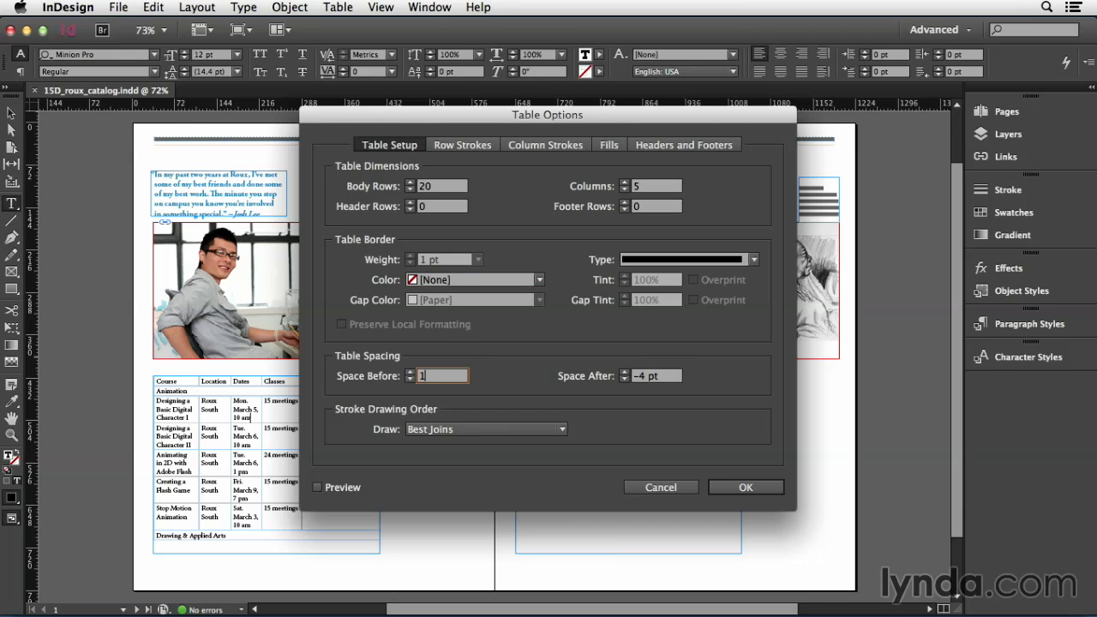
type("0 pt")
key("Tab")
type("10 pt")
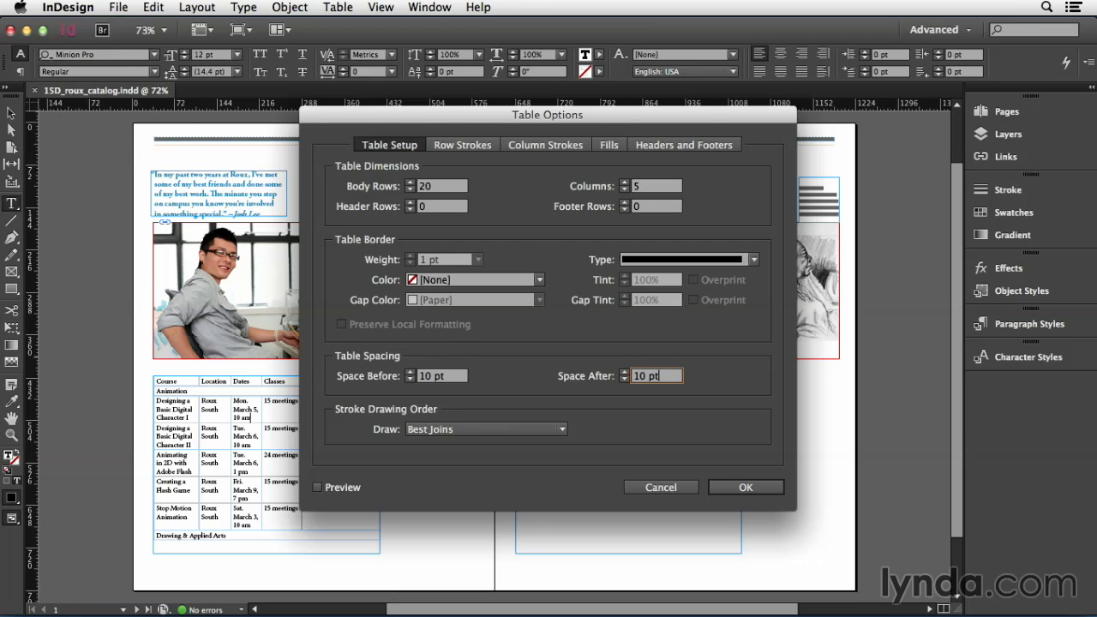
Apply an Every Other Row alternating fill pattern to the table and turn on the preview
left_click(611, 147)
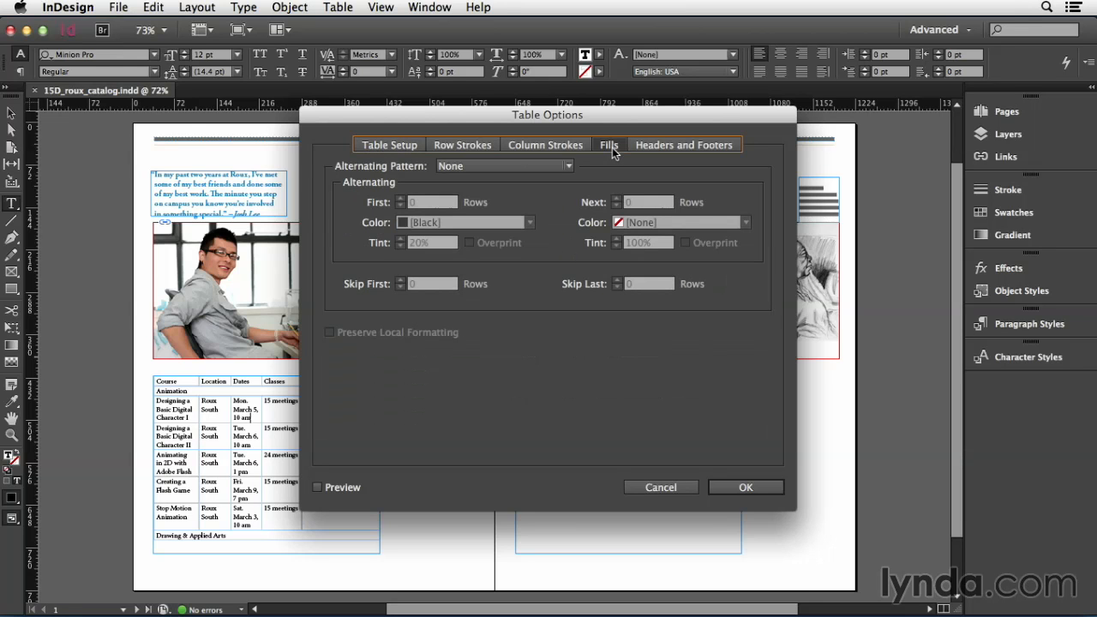
left_click(558, 165)
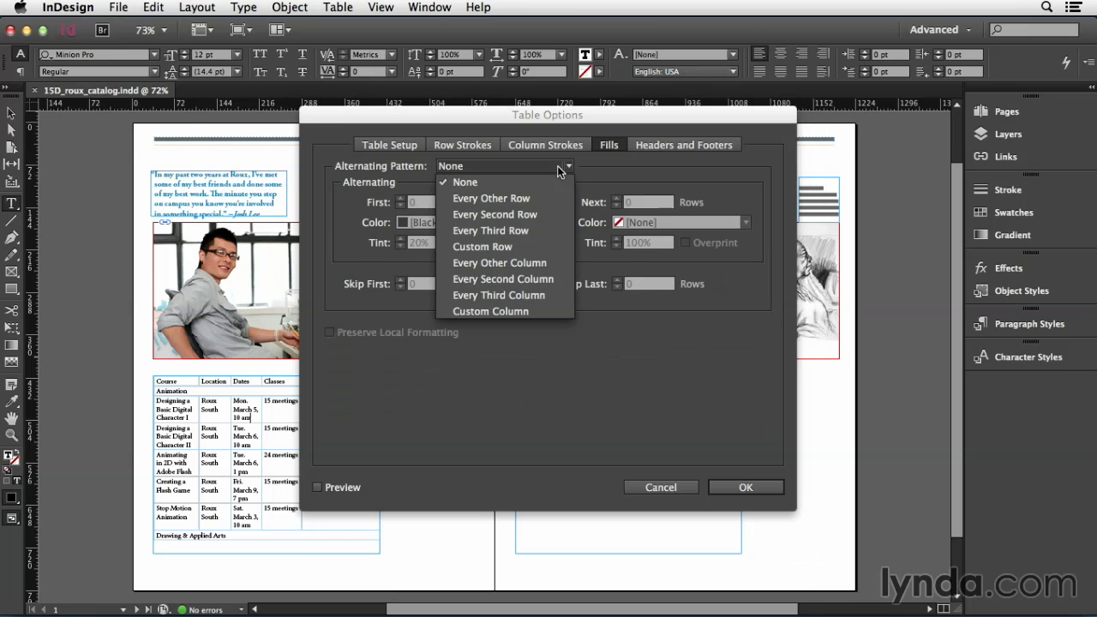
left_click(546, 202)
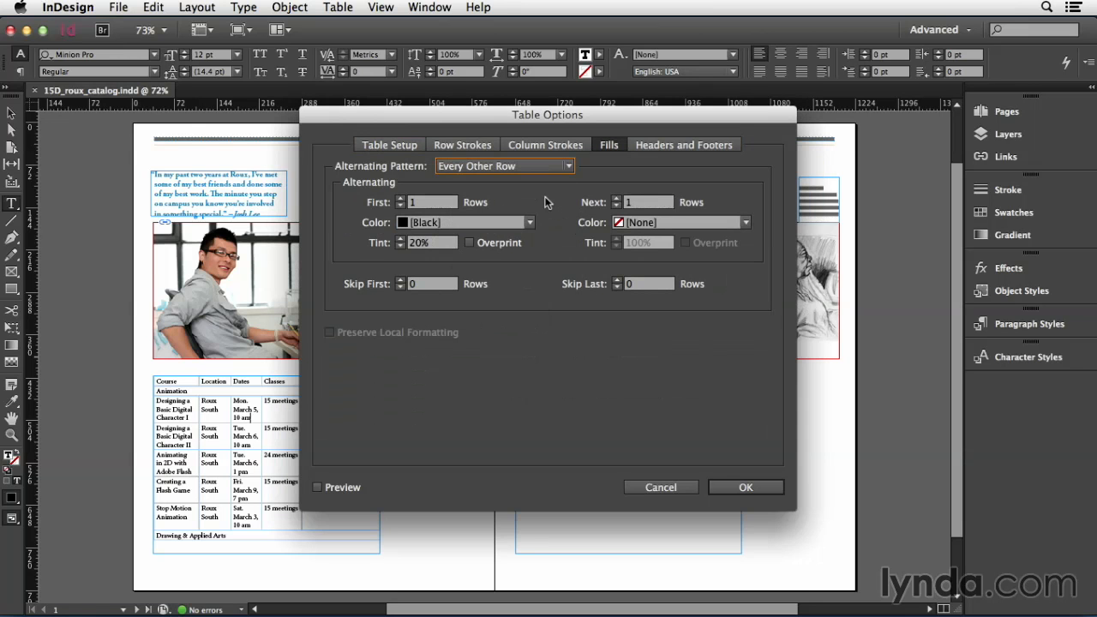
left_click(348, 486)
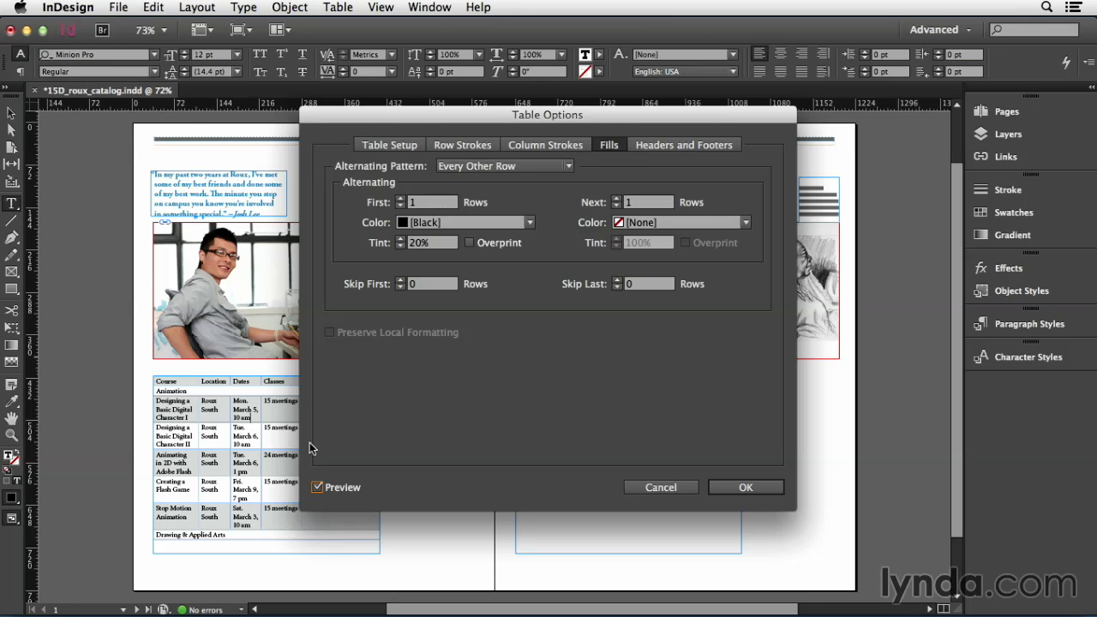
Color the first alternating row fill C=0 M=44 Y=93 K=0 with a 15% tint
left_click(419, 226)
left_click(443, 401)
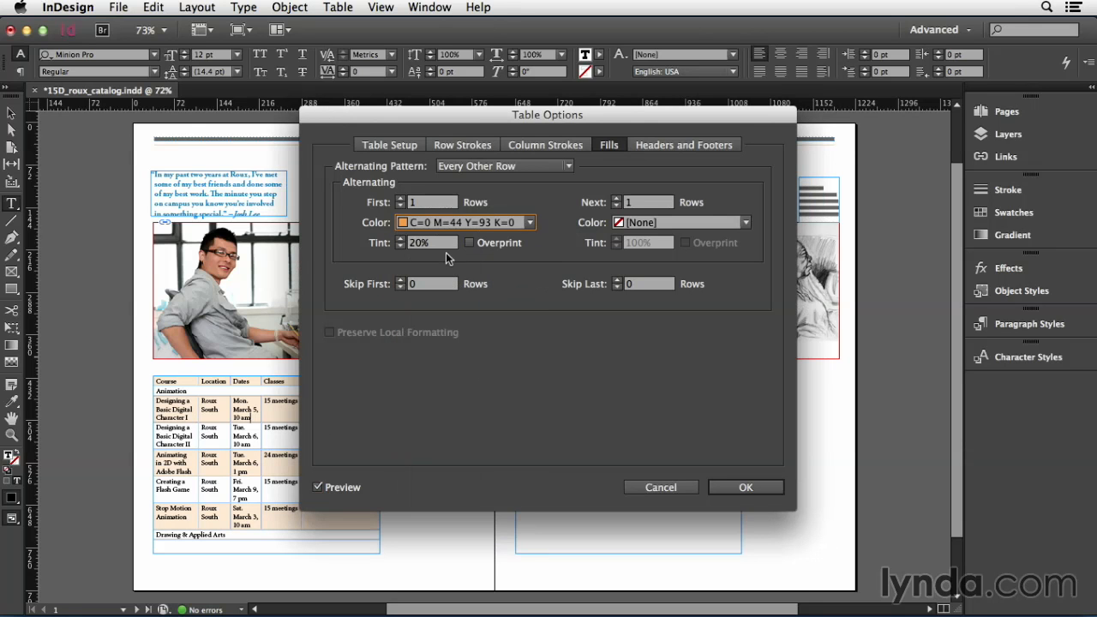
left_click_drag(441, 242, 407, 235)
type("15")
key("Tab")
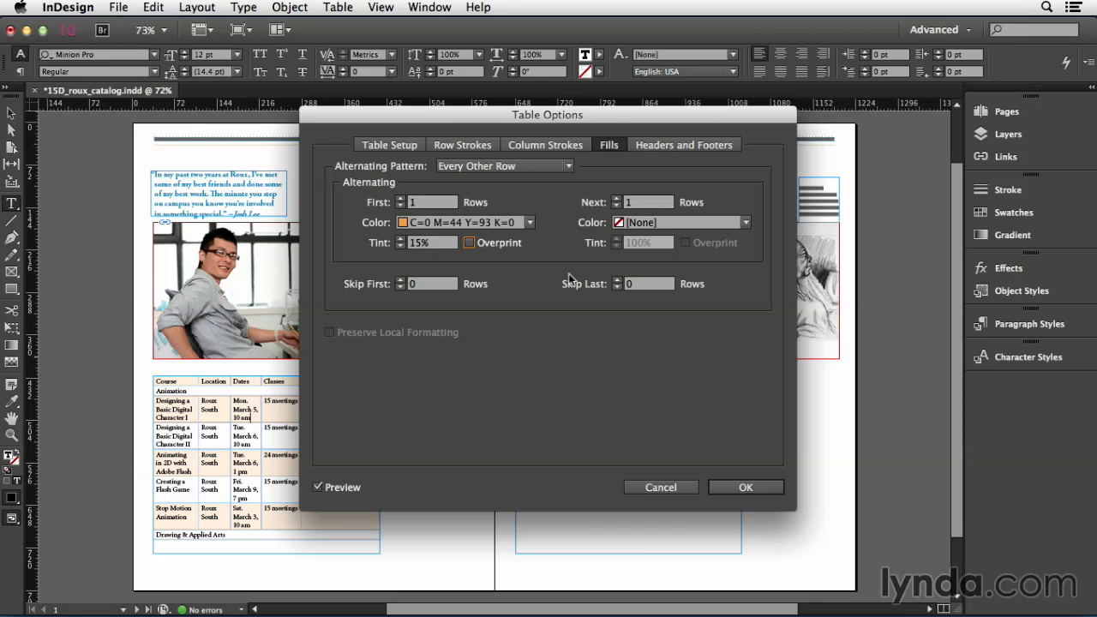
Color the next alternating row fill C=0 M=44 Y=93 K=0 at a 30% tint and apply the table options
left_click(652, 224)
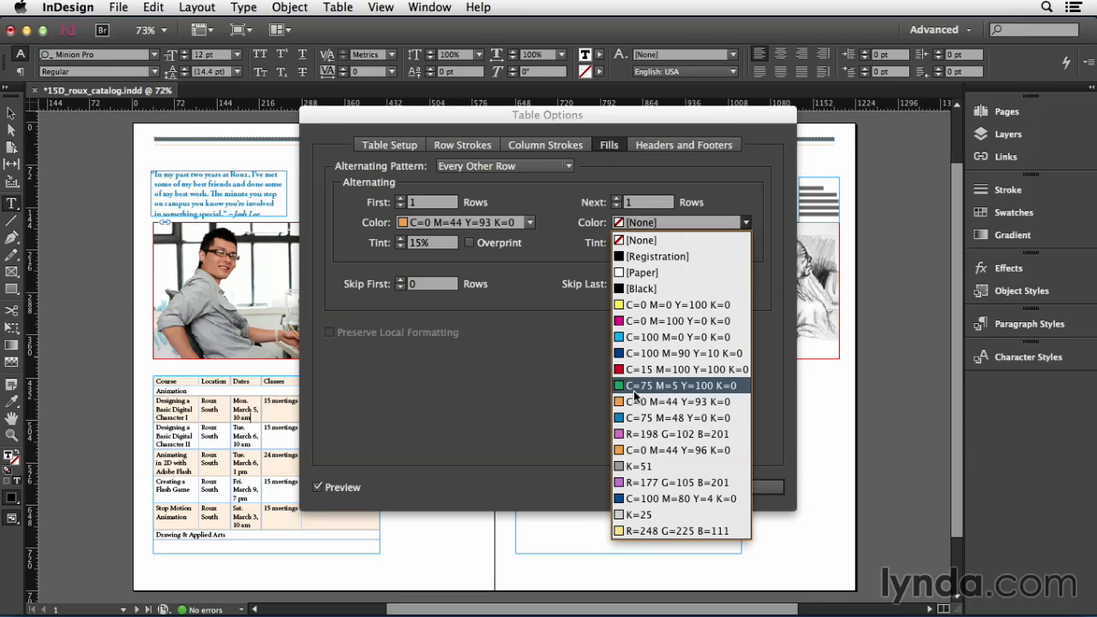
left_click(634, 398)
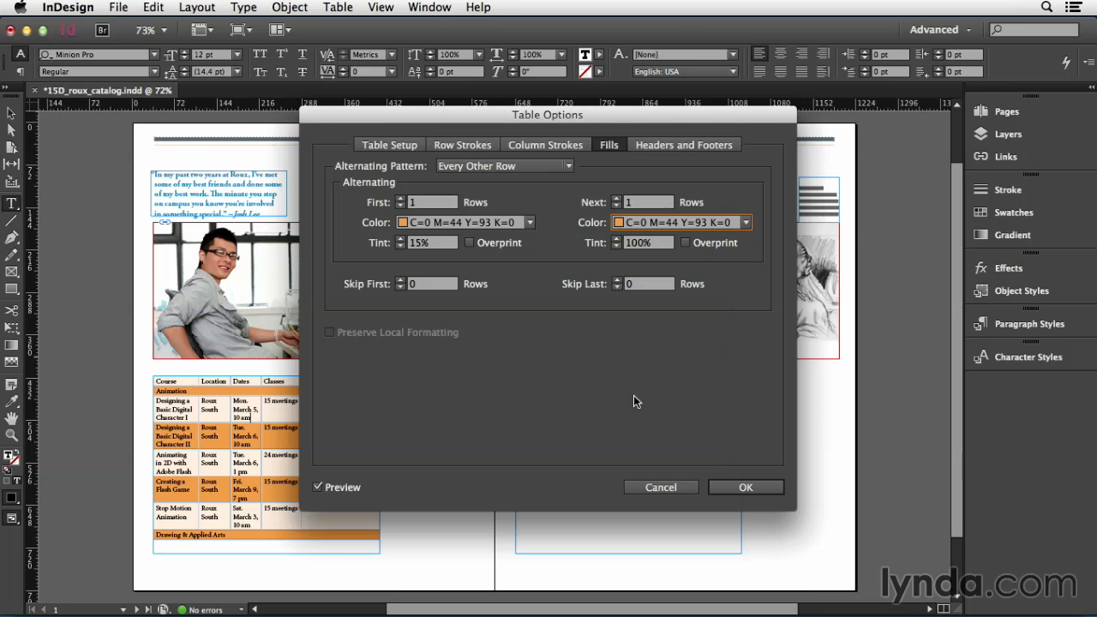
triple_click(641, 244)
type("30")
key("Tab")
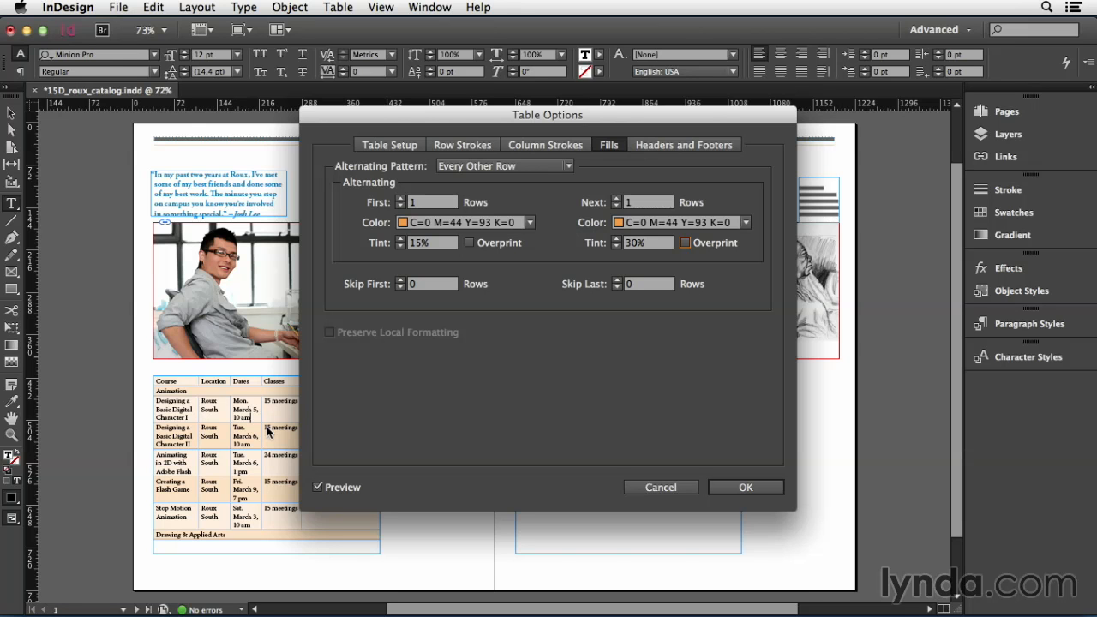
left_click(736, 487)
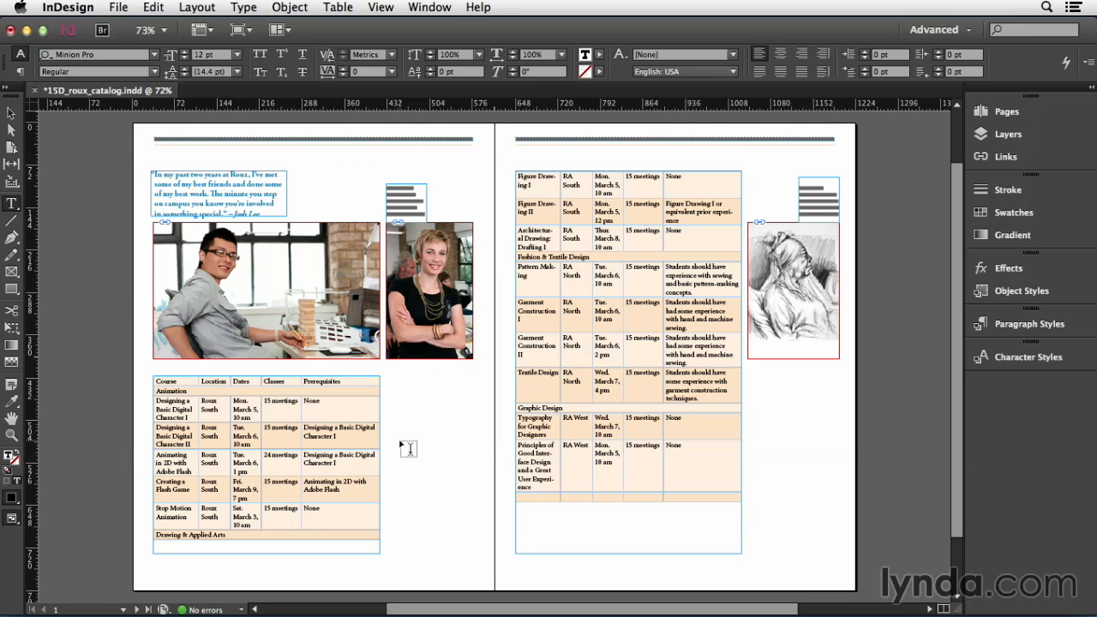
Enlarge the table to 200% and hide the frame edges
key("super+2")
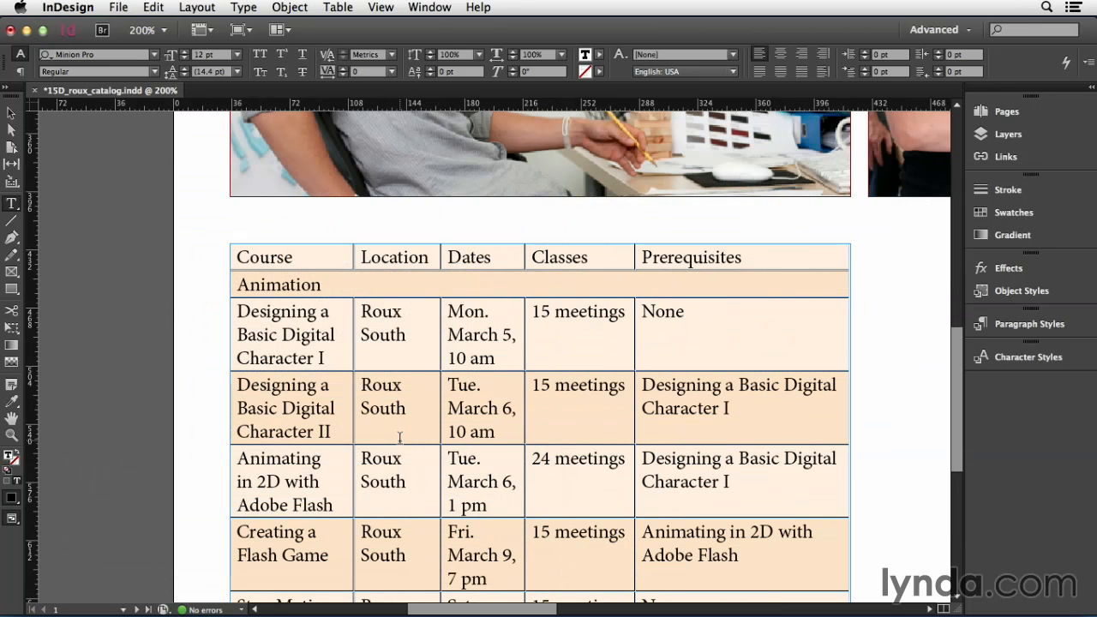
left_click(387, 7)
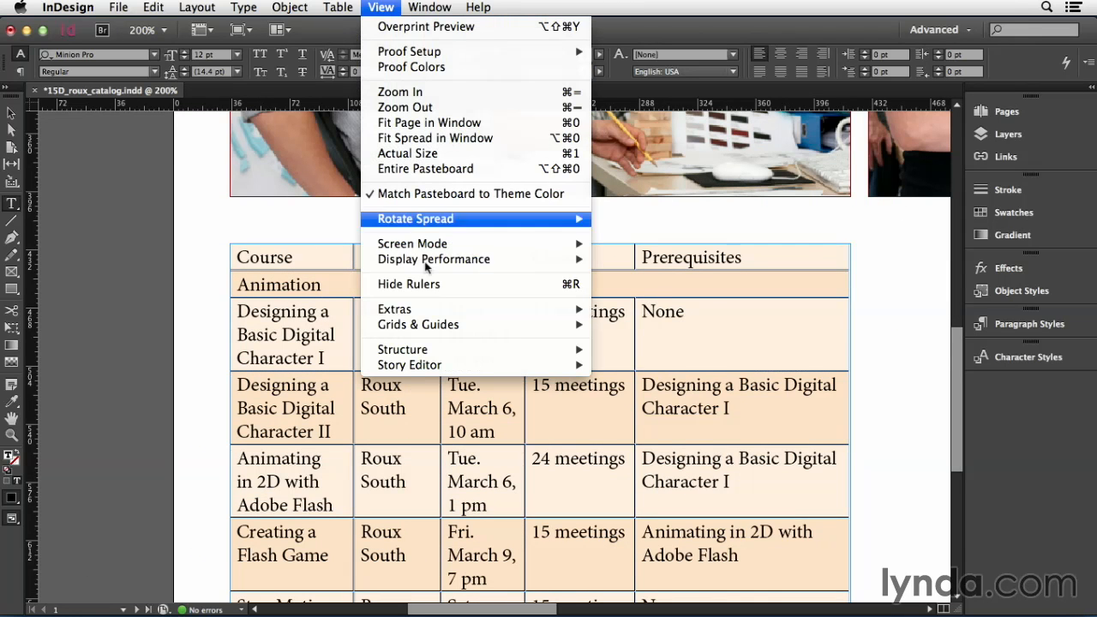
mouse_move(432, 309)
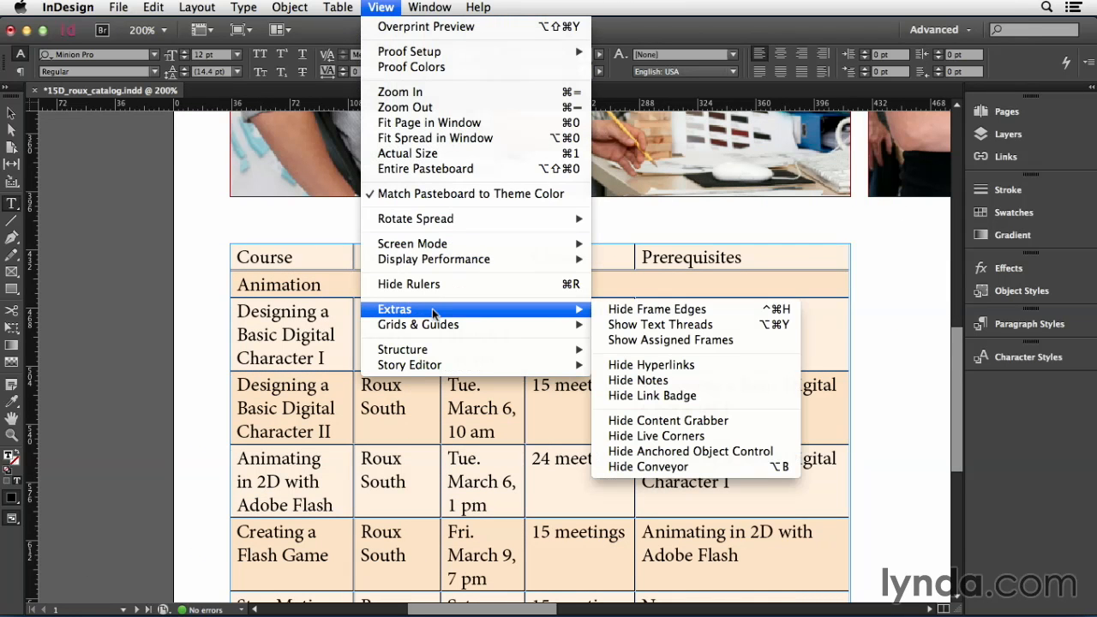
left_click(634, 310)
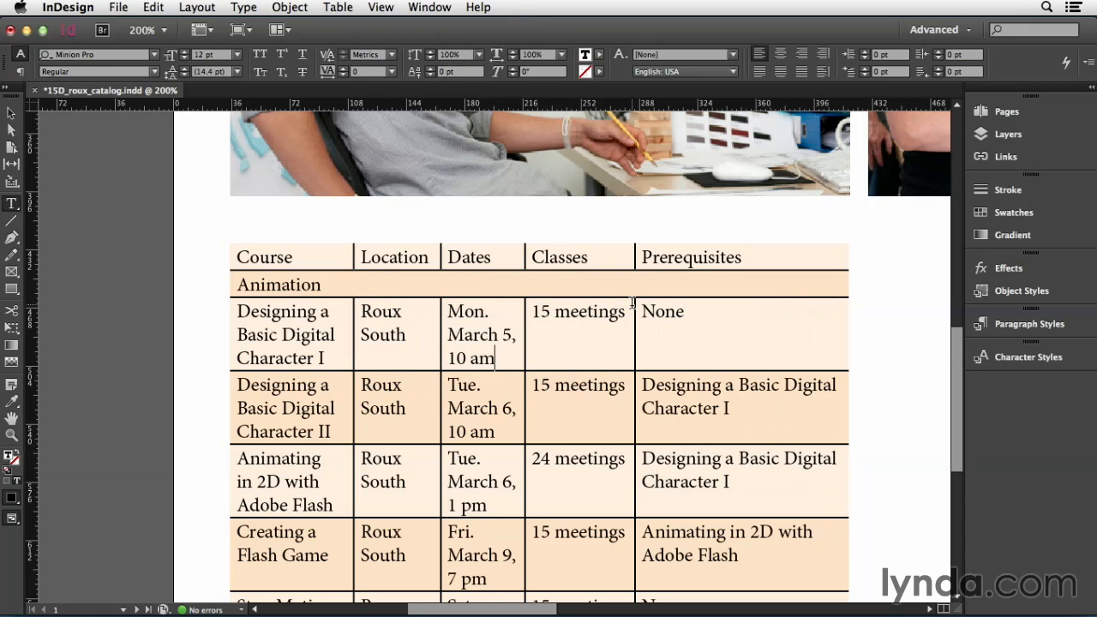
Reopen the table options, uncover the table behind the dialog, and set the row strokes to alternate Every Other Row
left_click(340, 7)
mouse_move(360, 82)
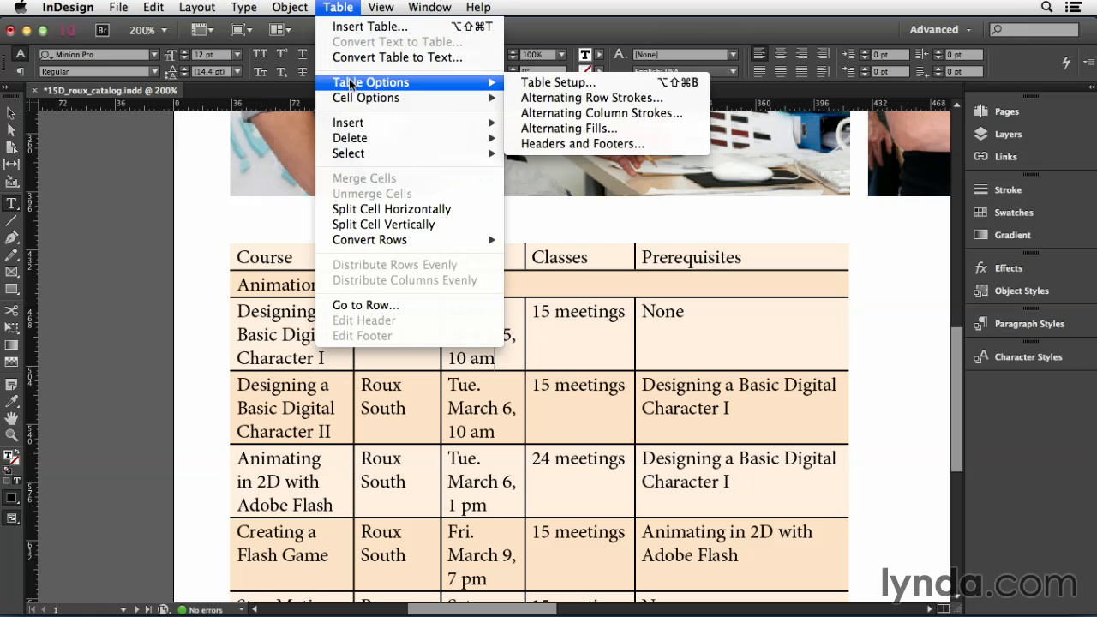
left_click(553, 83)
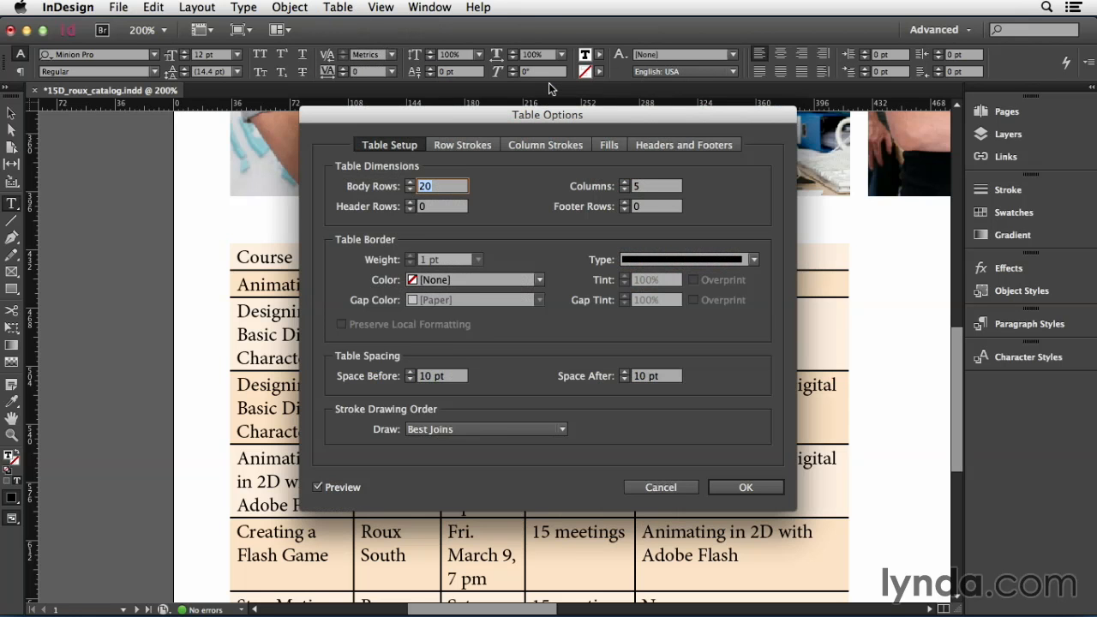
left_click_drag(464, 116, 703, 112)
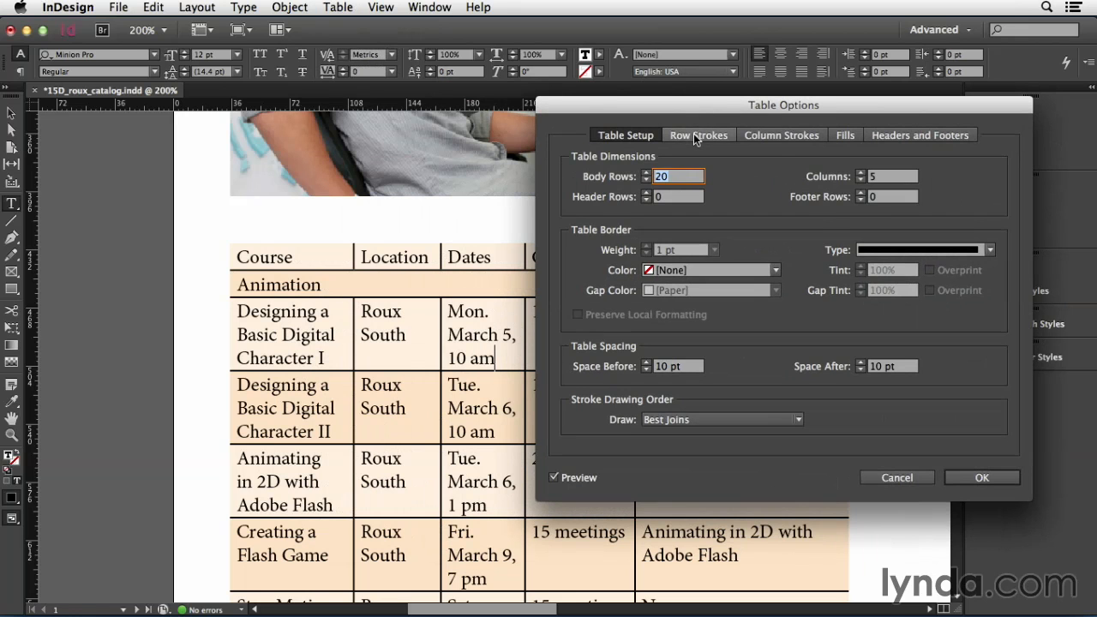
left_click(695, 135)
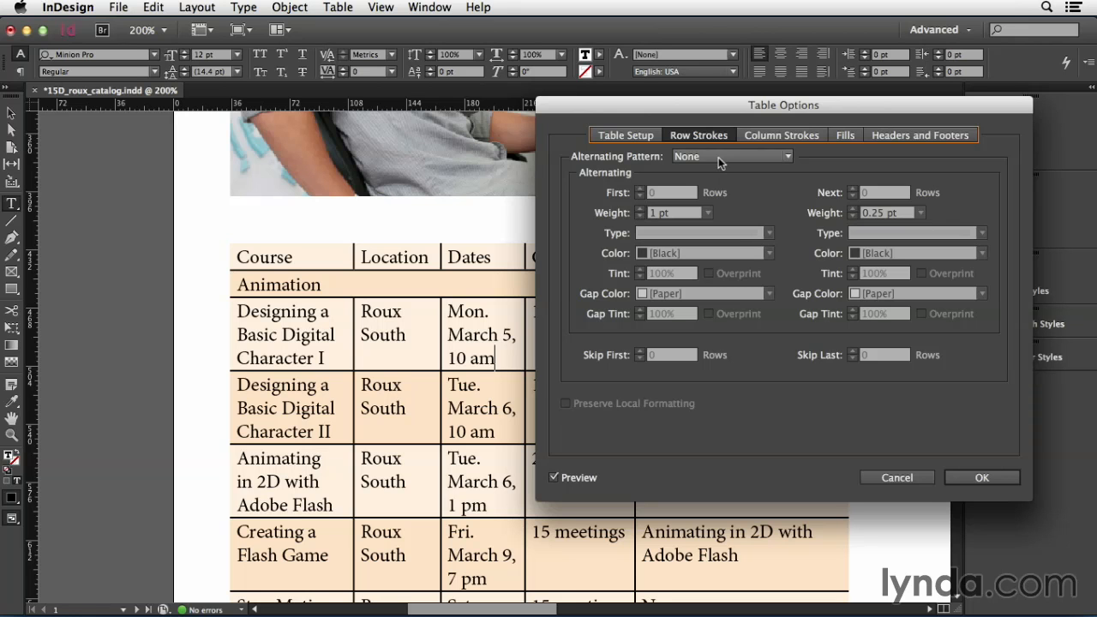
left_click(719, 156)
left_click(727, 188)
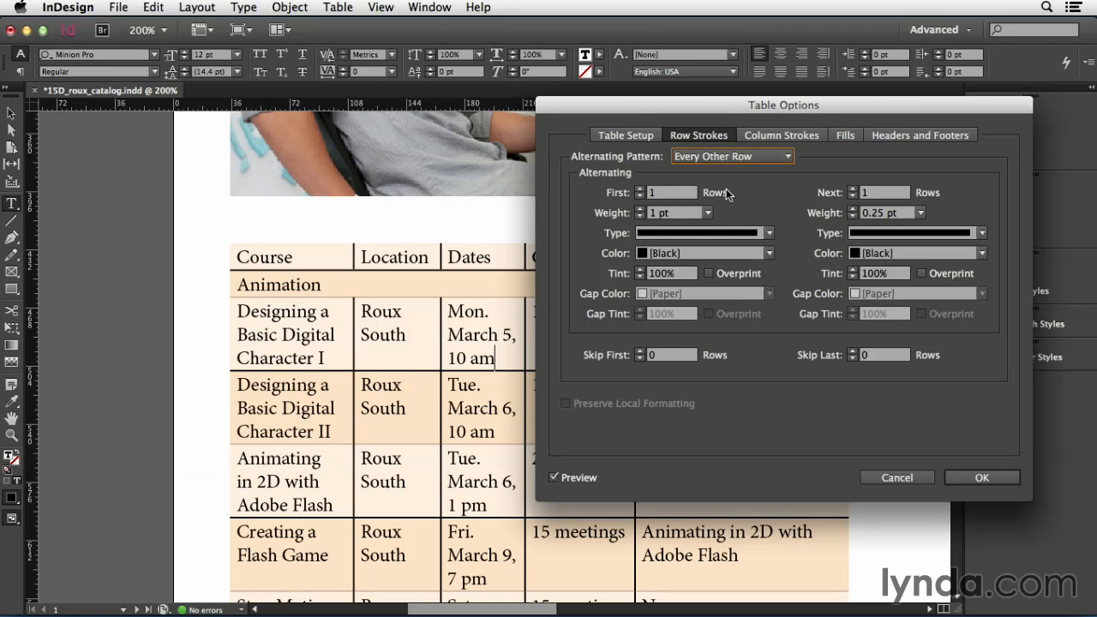
Set both alternating row stroke colors to None
left_click(720, 256)
left_click(719, 271)
left_click(867, 253)
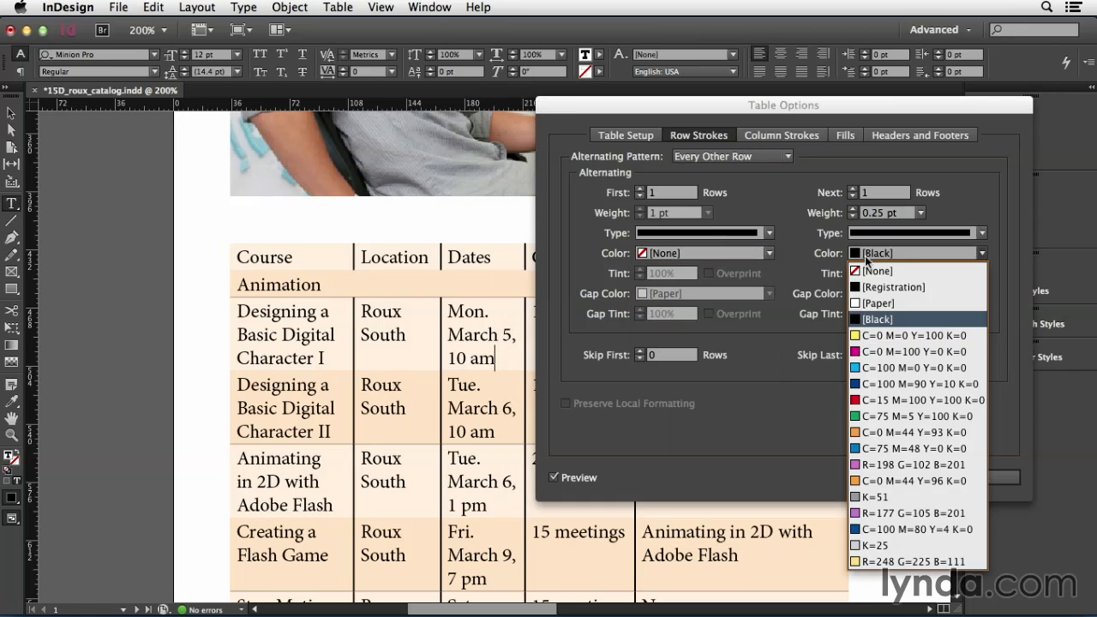
left_click(869, 271)
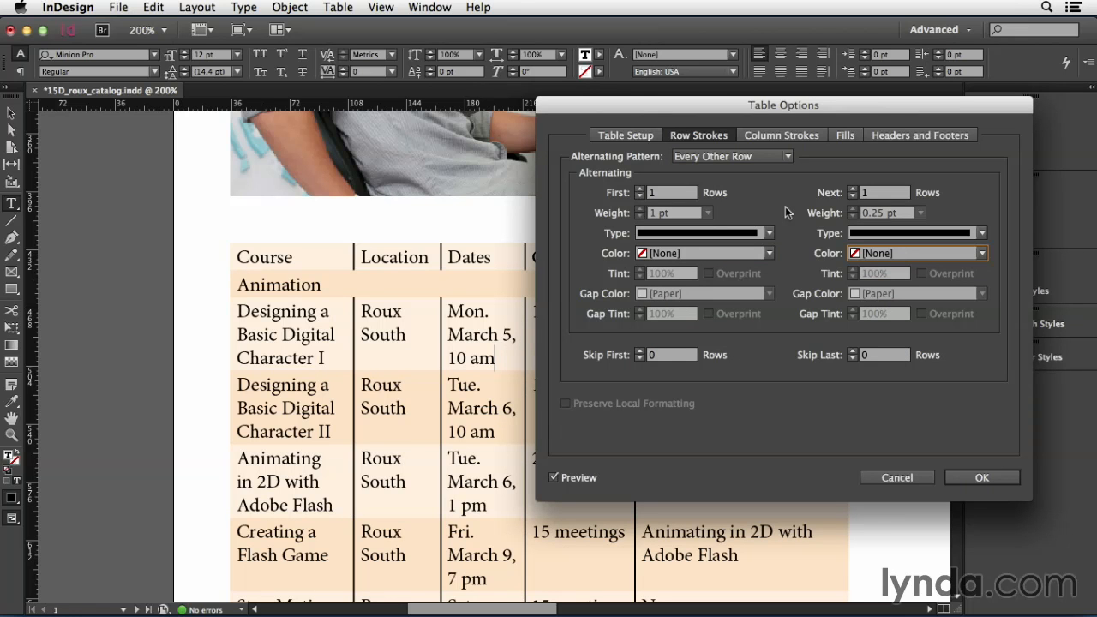
Alternate the column strokes Every Other Column with both stroke colors set to Paper, and apply the table options
left_click(783, 137)
left_click(764, 154)
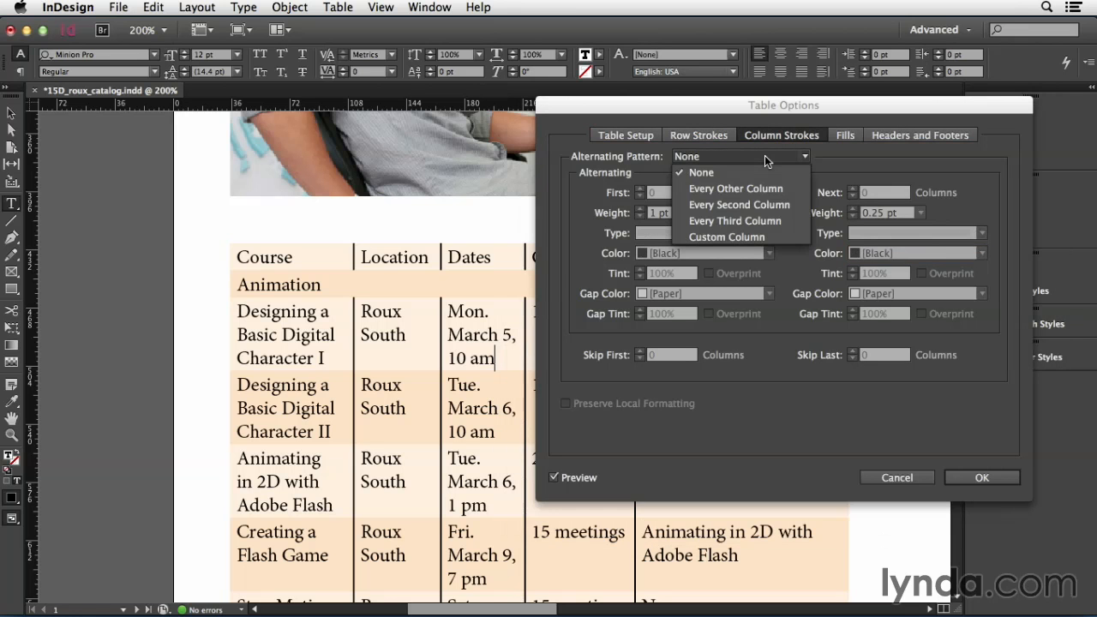
left_click(761, 180)
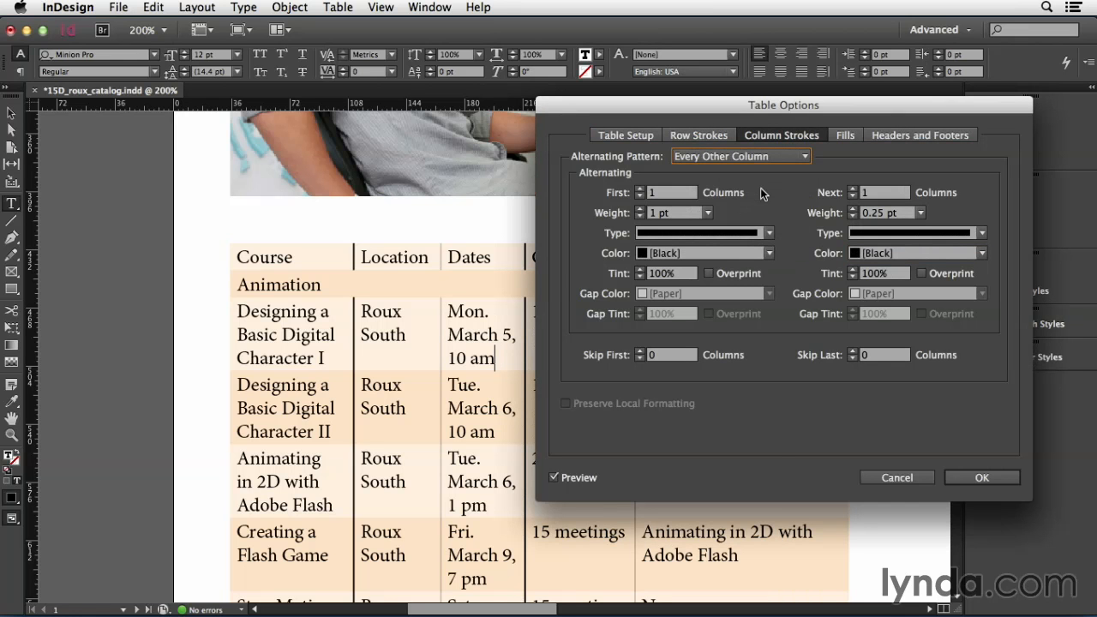
left_click(769, 252)
left_click(736, 302)
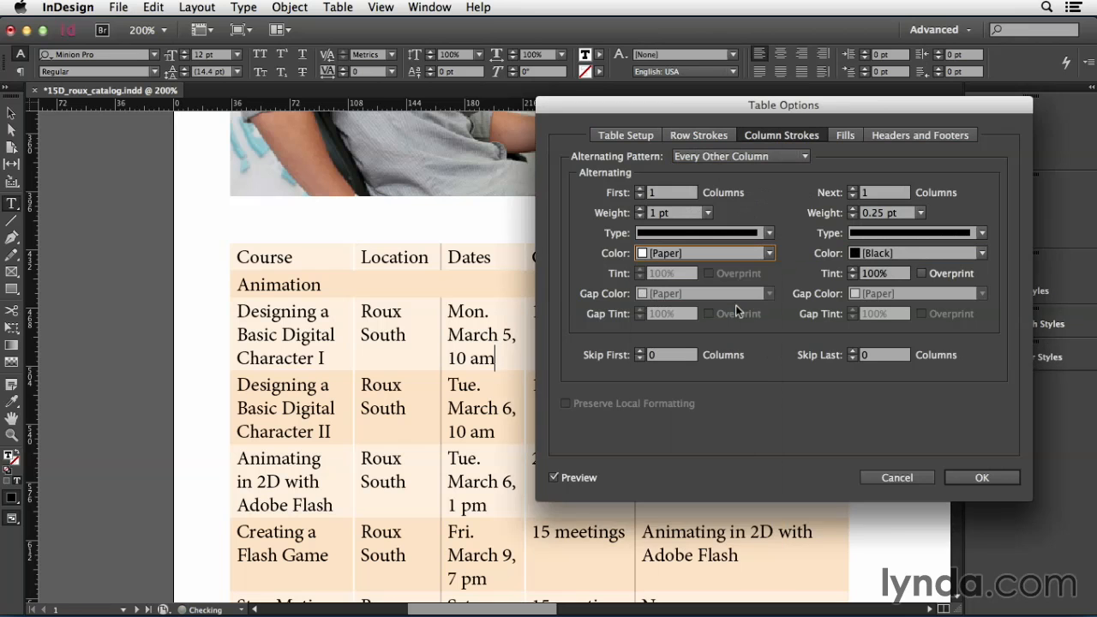
left_click(981, 253)
left_click(882, 304)
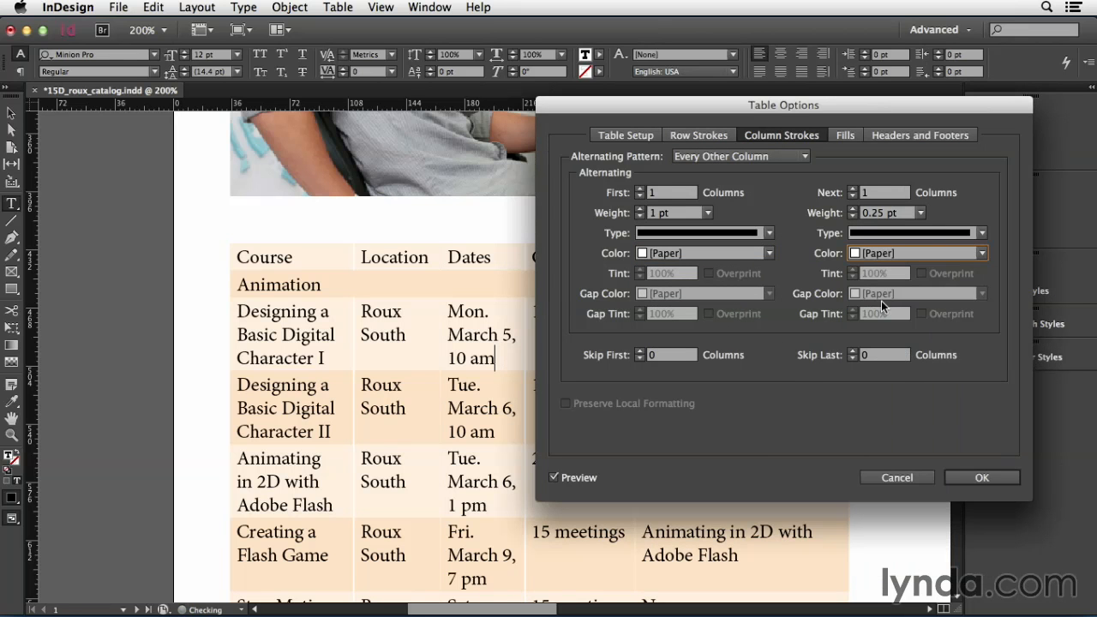
left_click(988, 476)
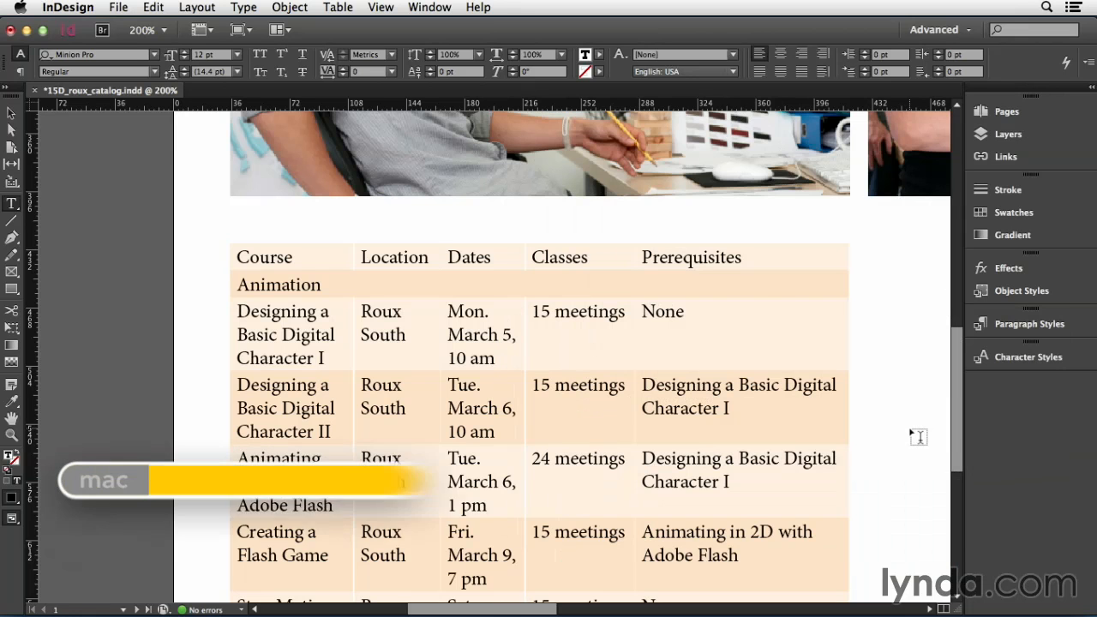
Fit the whole spread in view and convert the table's top row, starting with Course, to a header row
key("super+alt+0")
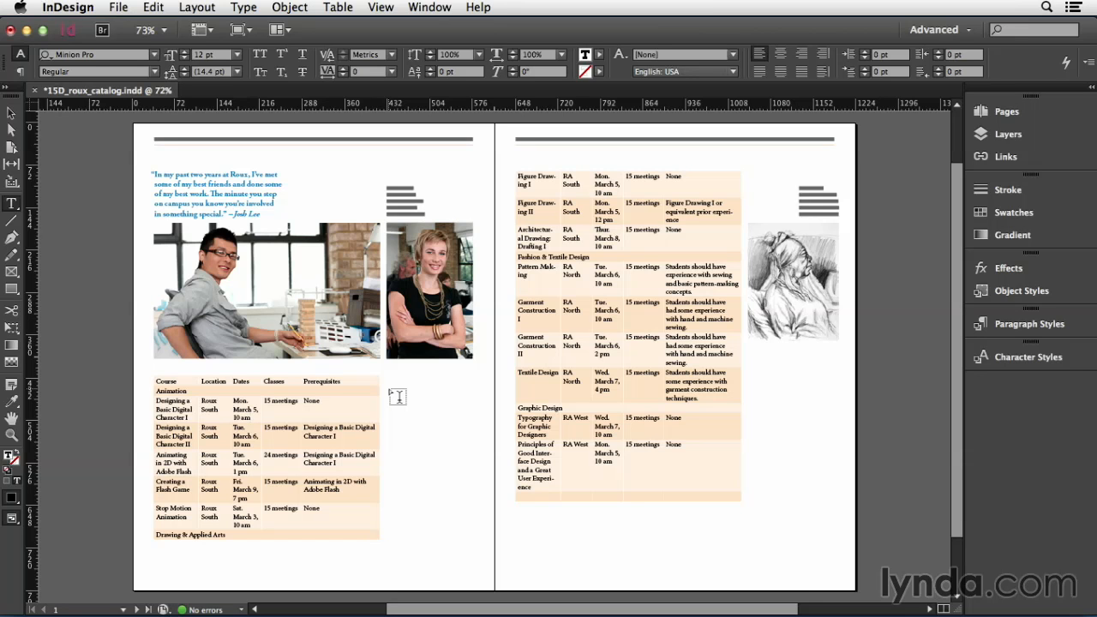
left_click(148, 381)
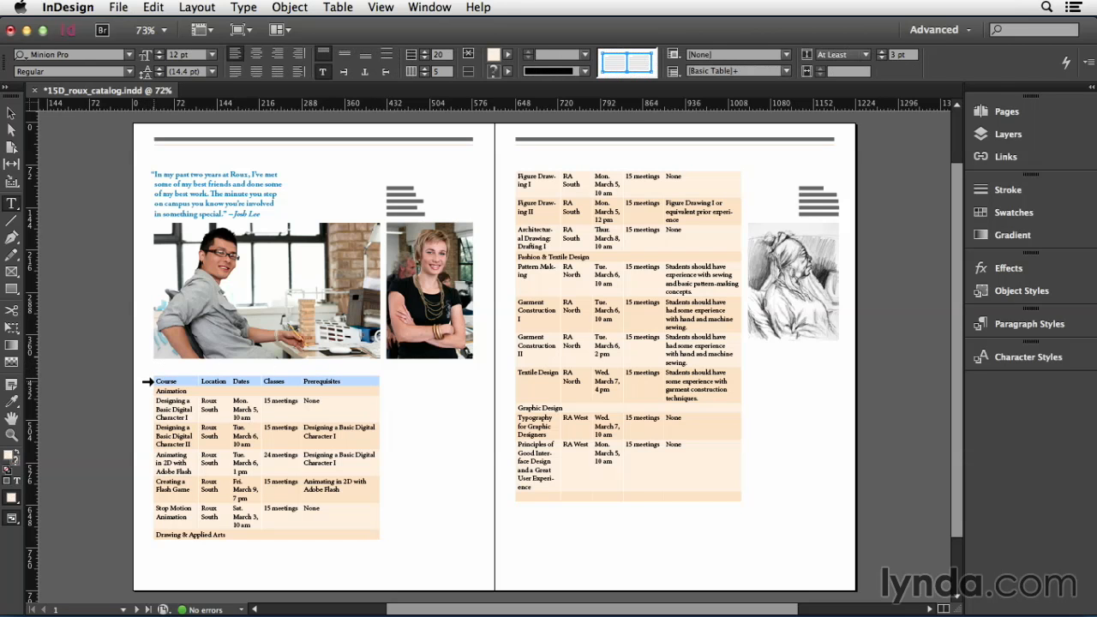
left_click(337, 7)
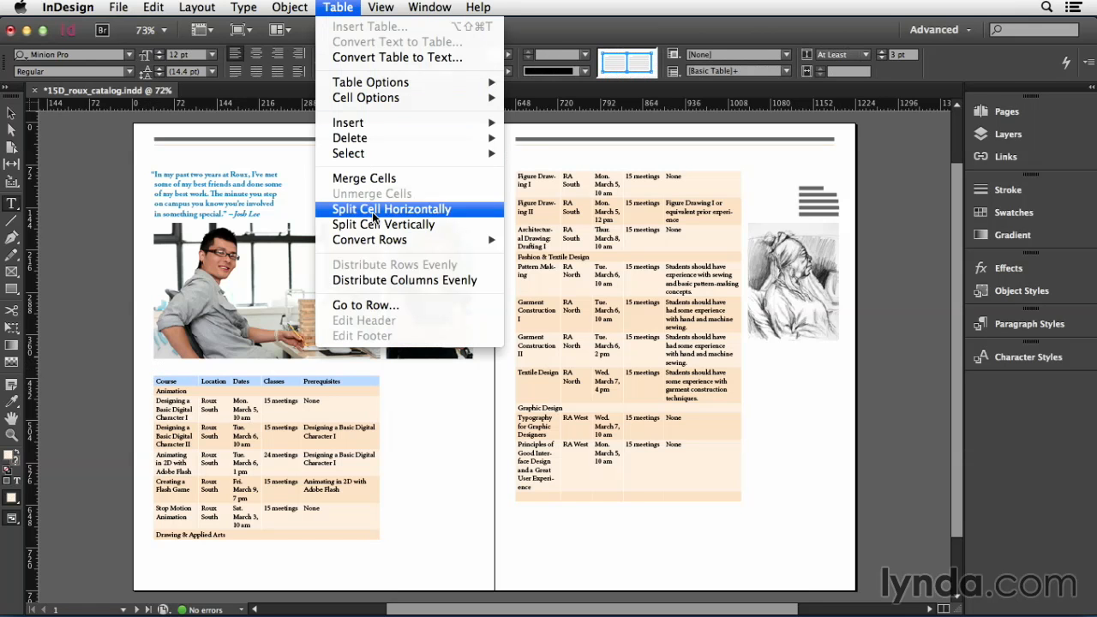
mouse_move(378, 241)
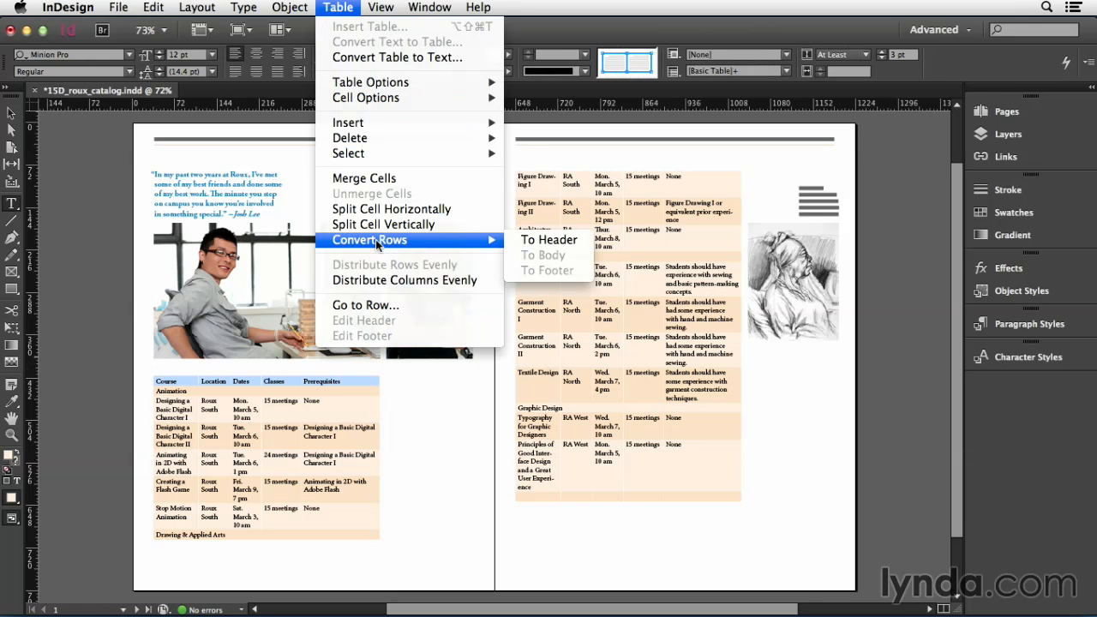
left_click(545, 244)
left_click(325, 416)
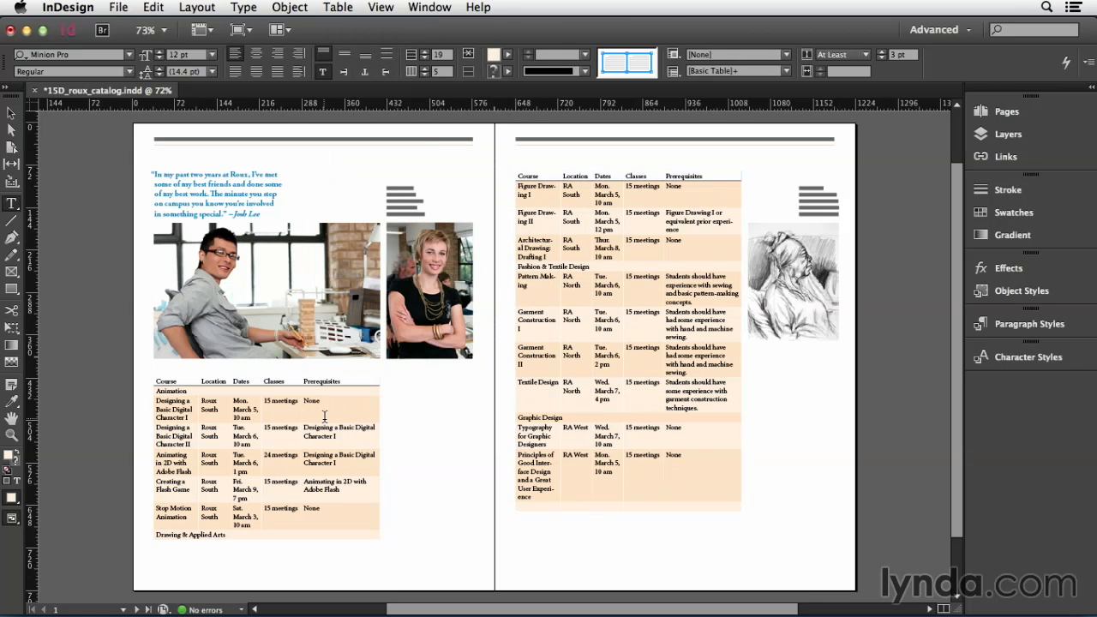